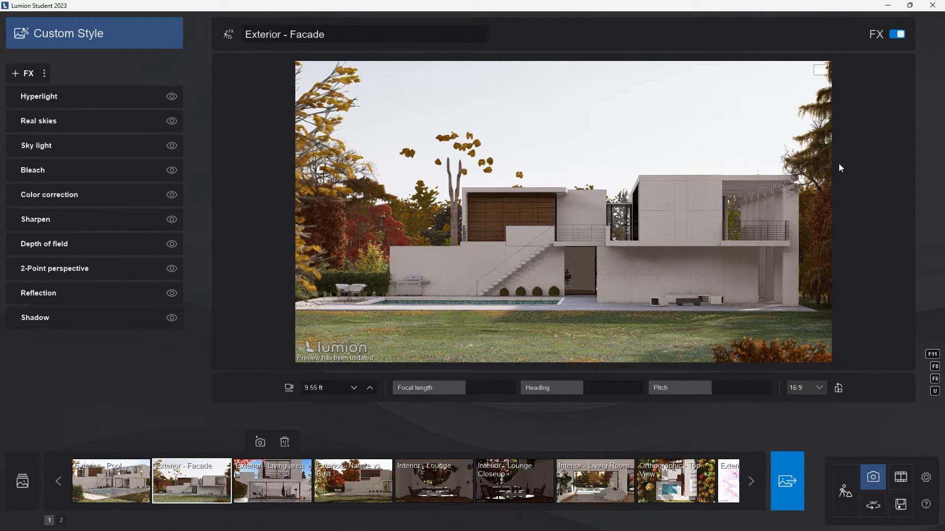
Step: Start rendering the current shot at Desktop 1920x1080 with the A (sky alpha) additional output enabled
left_click(782, 481)
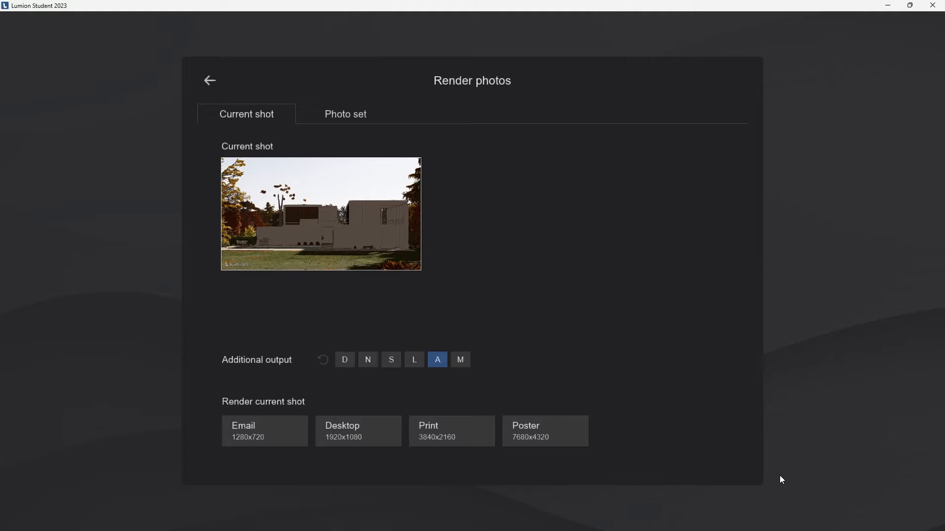
left_click(437, 368)
left_click(338, 436)
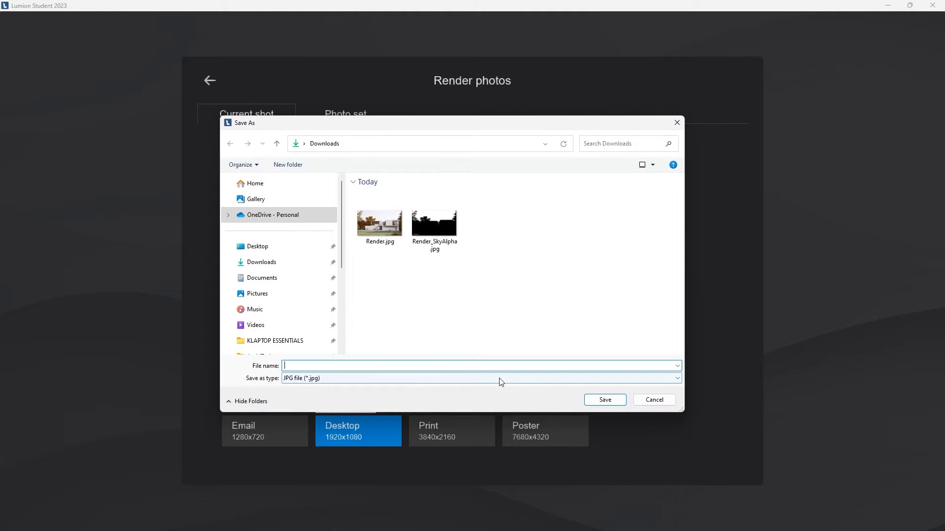
Step: Open the existing Render.jpg from the Downloads folder and compare it with Render_SkyAlpha.jpg
left_click(390, 229)
right_click(390, 229)
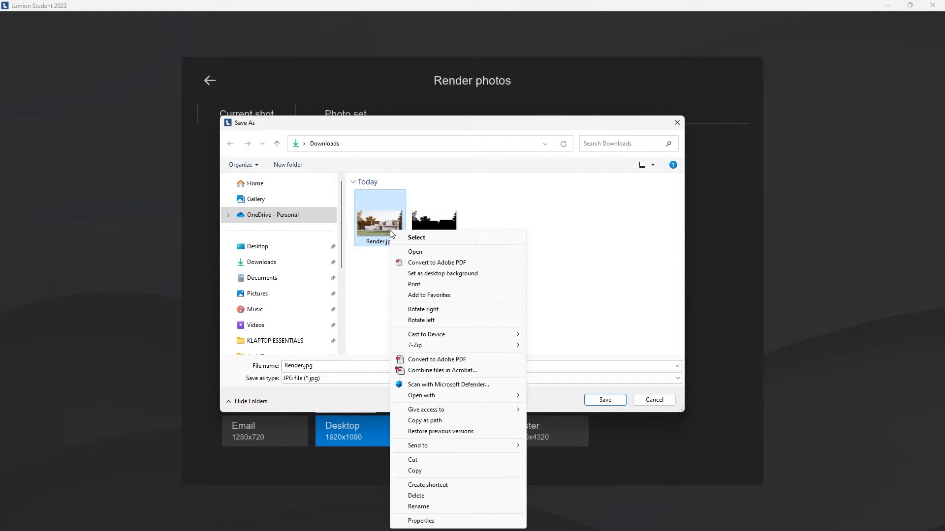
left_click(415, 252)
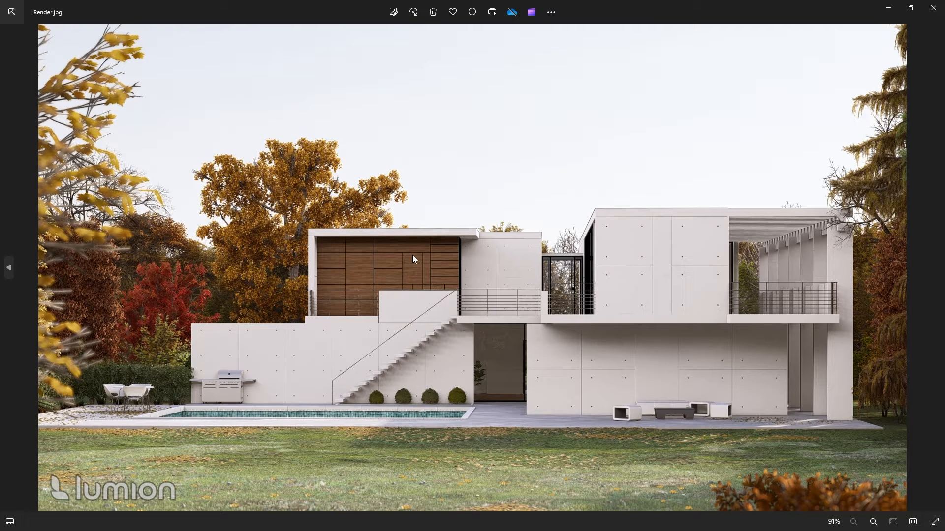
key("Right")
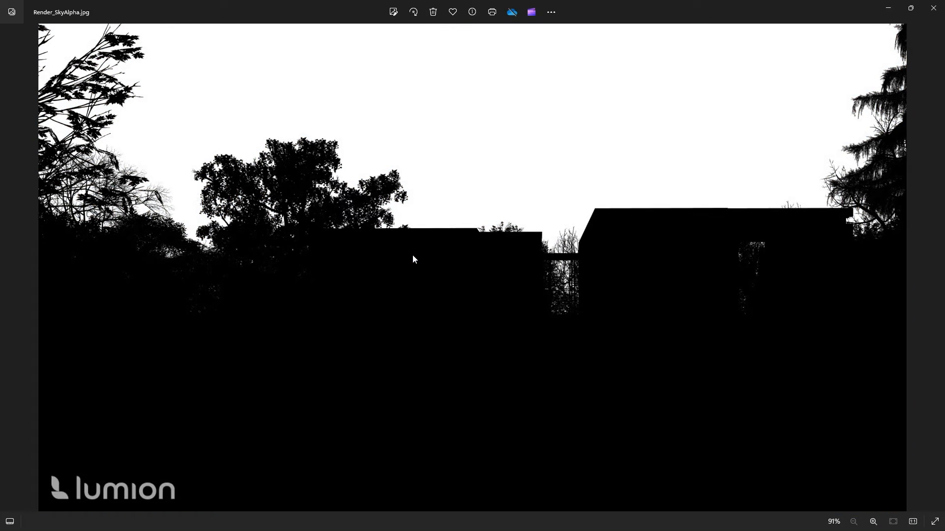
key("Left")
key("Right")
key("Left")
key("Right")
left_click(934, 8)
left_click(508, 269)
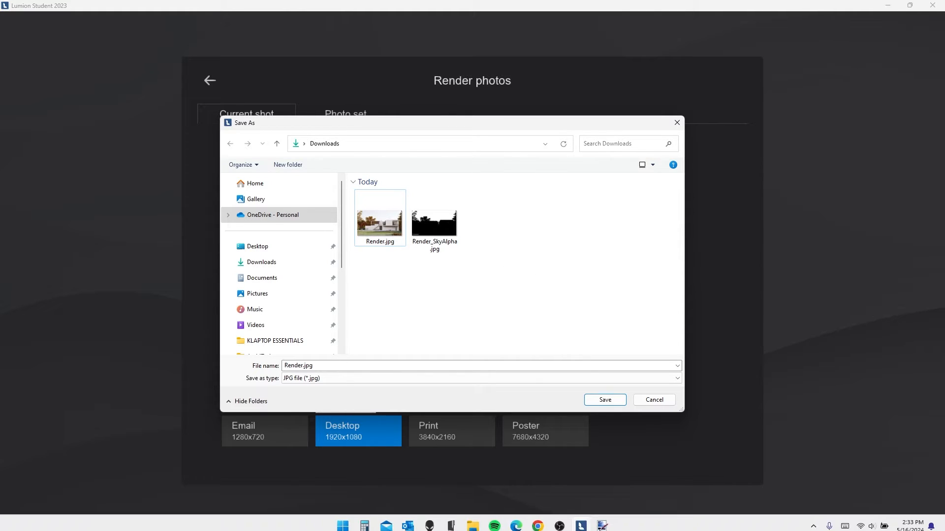
Step: Switch to paint.net and add Render.jpg from Downloads as a new layer in the blank image, without an active selection
left_click(603, 523)
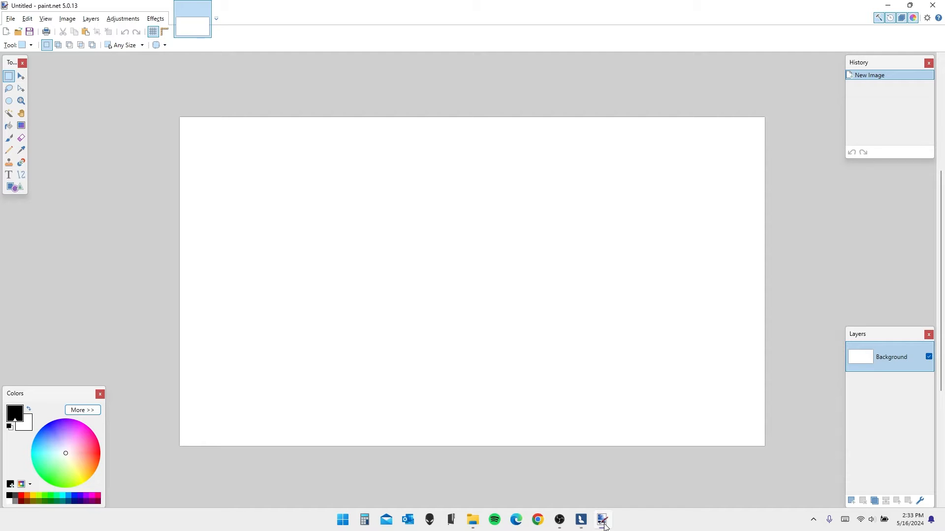
left_click(481, 524)
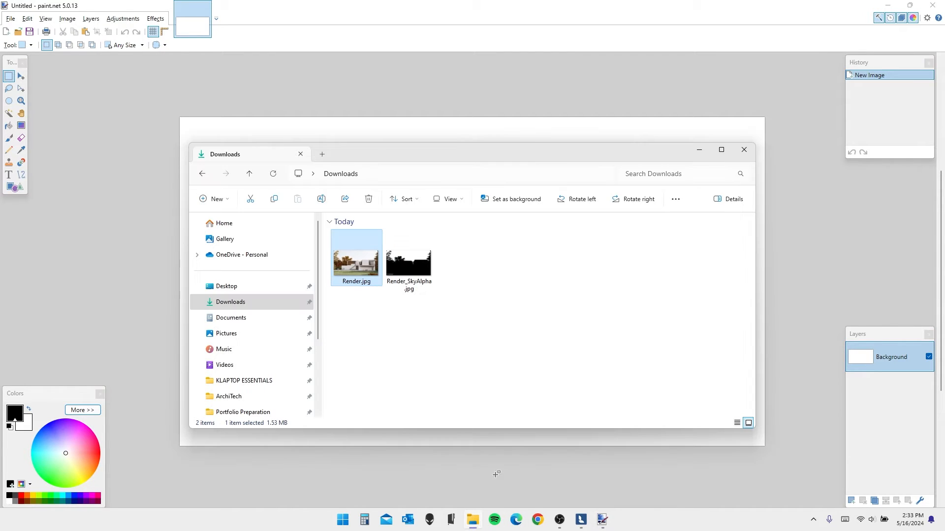
left_click_drag(519, 152, 701, 236)
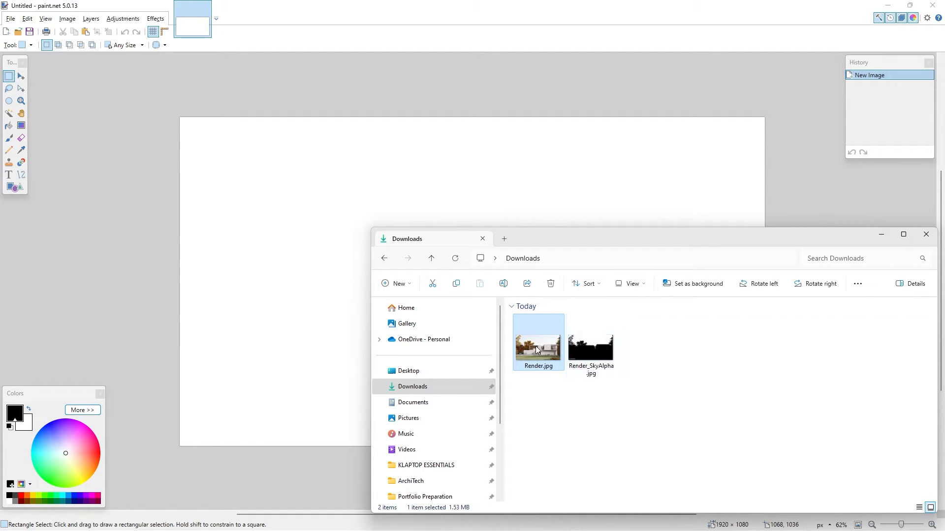
mouse_move(536, 346)
left_mouse_down()
mouse_move(536, 326)
mouse_move(639, 227)
mouse_move(512, 196)
left_mouse_up()
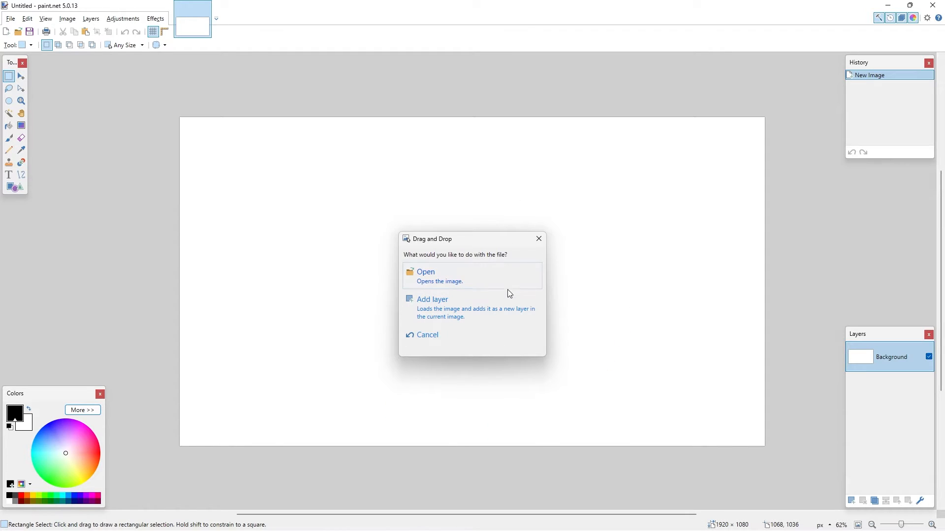
left_click(508, 313)
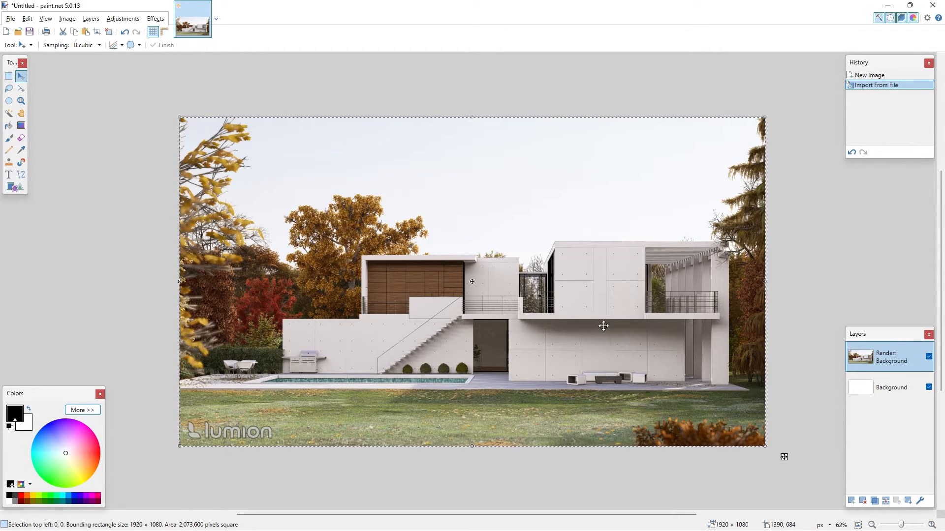
key("ctrl+d")
Step: Add Render_SkyAlpha.jpg as another layer, clear the selection, and compare it with the render beneath
key("alt+Tab")
mouse_move(600, 363)
left_mouse_down()
mouse_move(666, 331)
mouse_move(556, 211)
left_mouse_up()
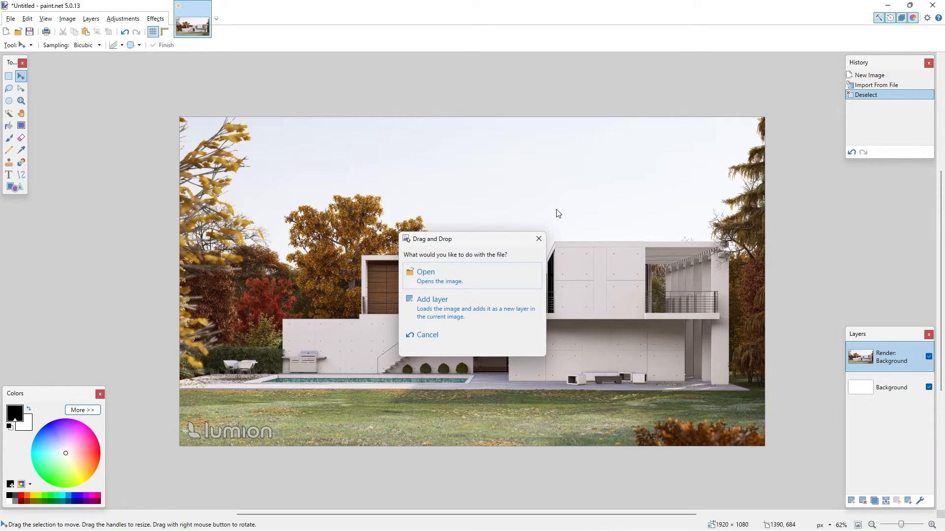
left_click(480, 315)
key("ctrl+d")
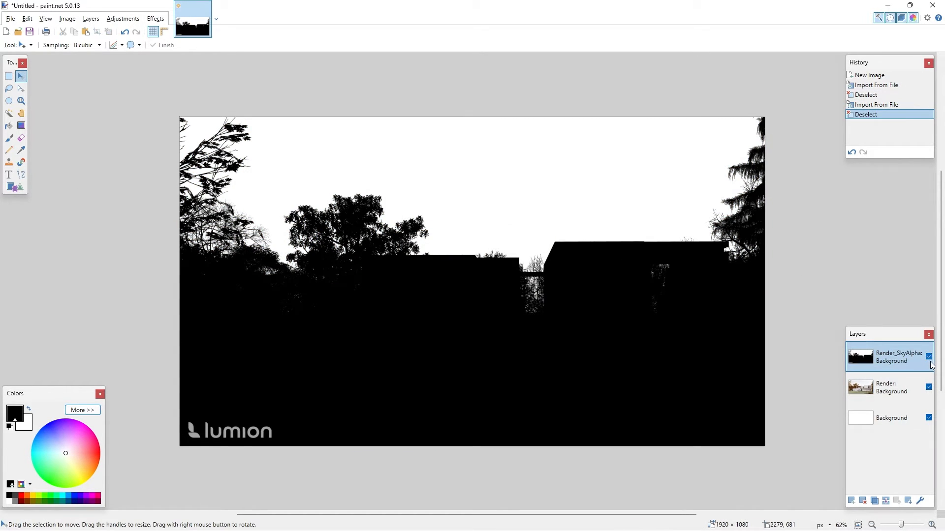
left_click(928, 357)
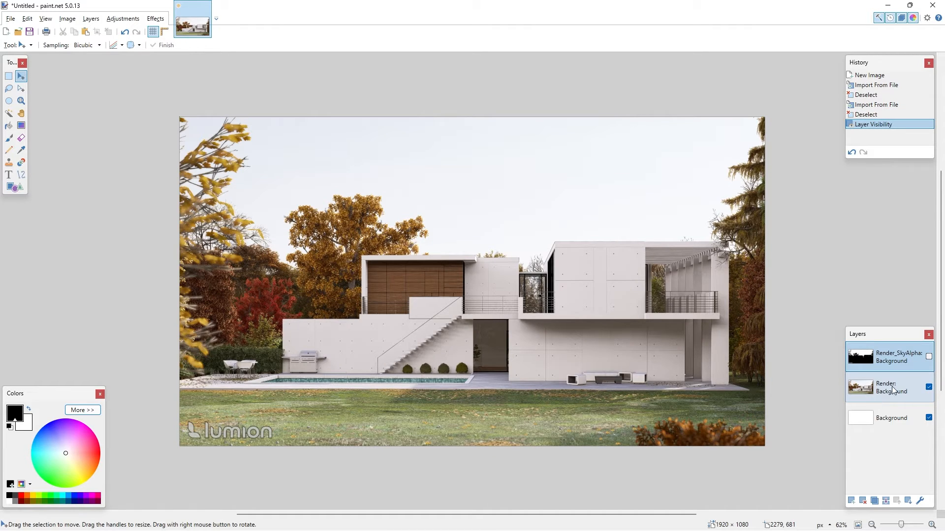
left_click(929, 357)
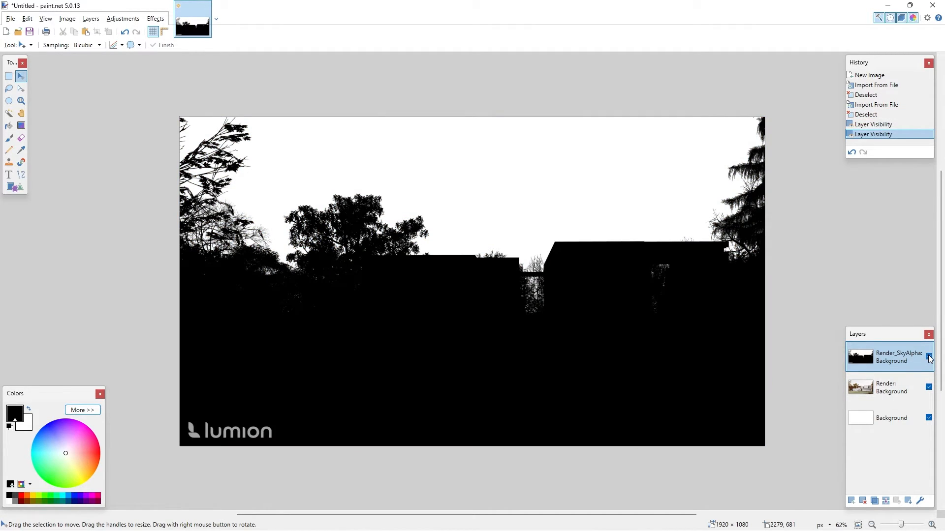
Step: Set the Magic Wand tolerance to 75% and try a global selection of the mask's white areas
left_click(9, 115)
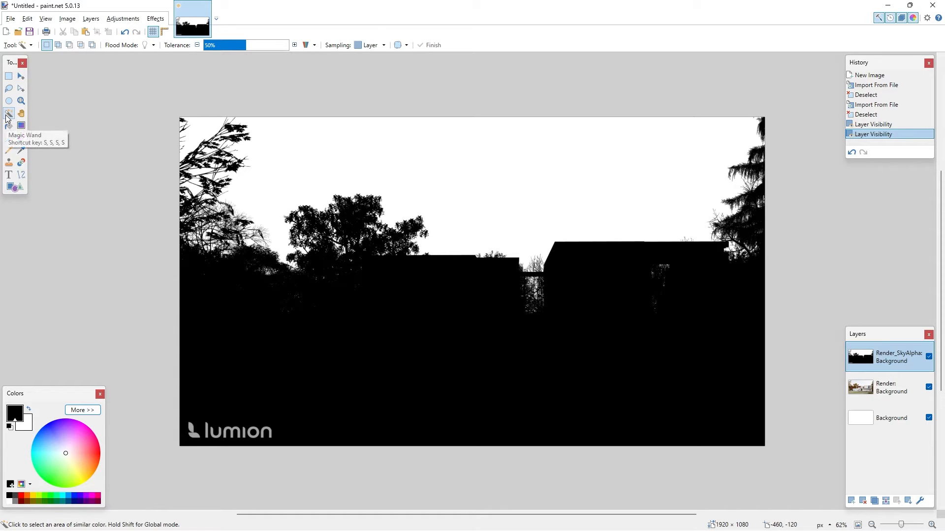
left_click_drag(246, 48, 270, 51)
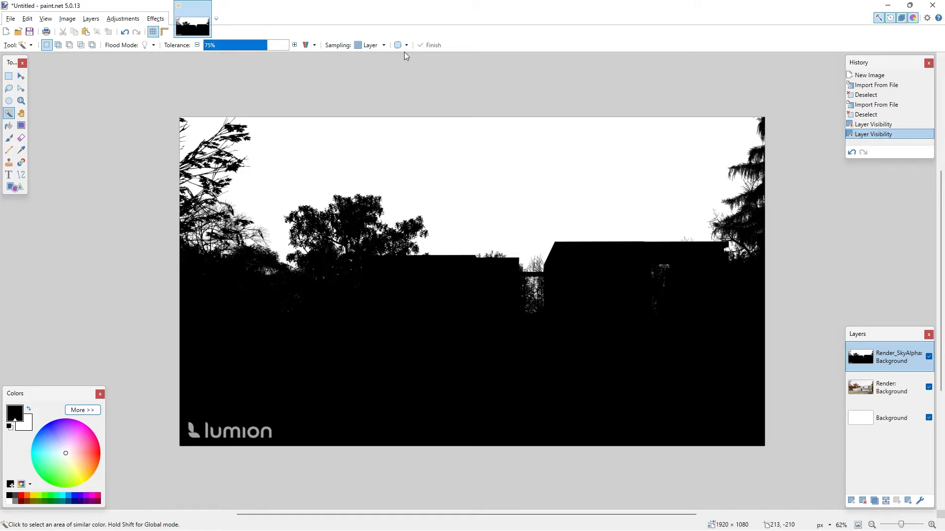
left_click(498, 184)
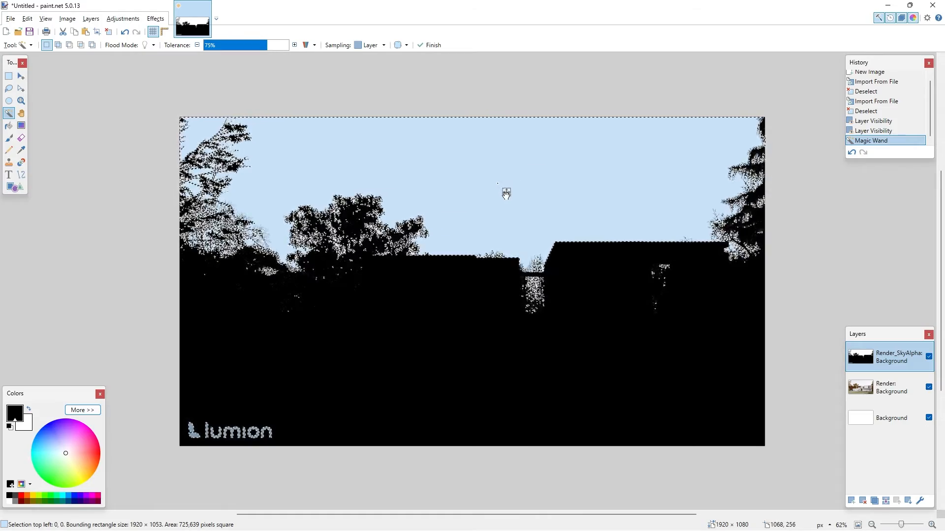
key("ctrl+d")
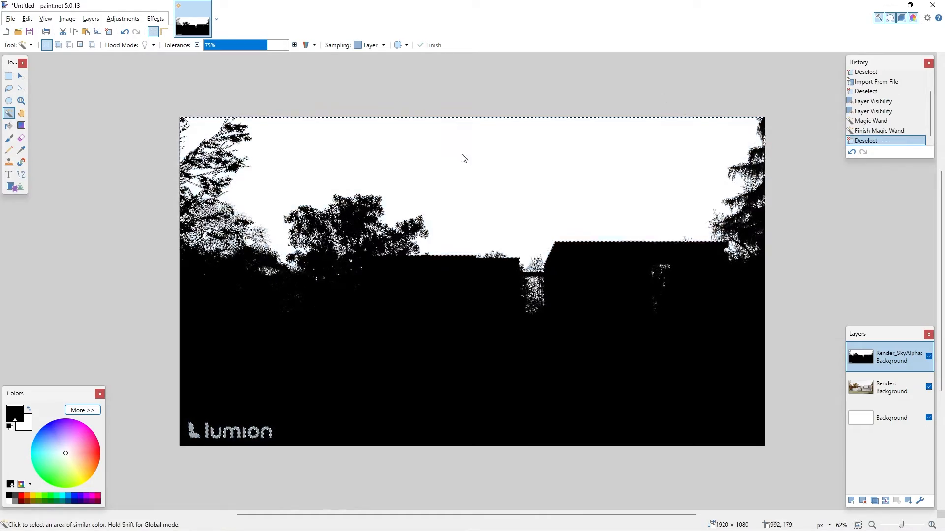
Step: Try a Magic Wand selection of only the connected white sky area in the mask
left_click(535, 184)
scroll(542, 190, "up", 3)
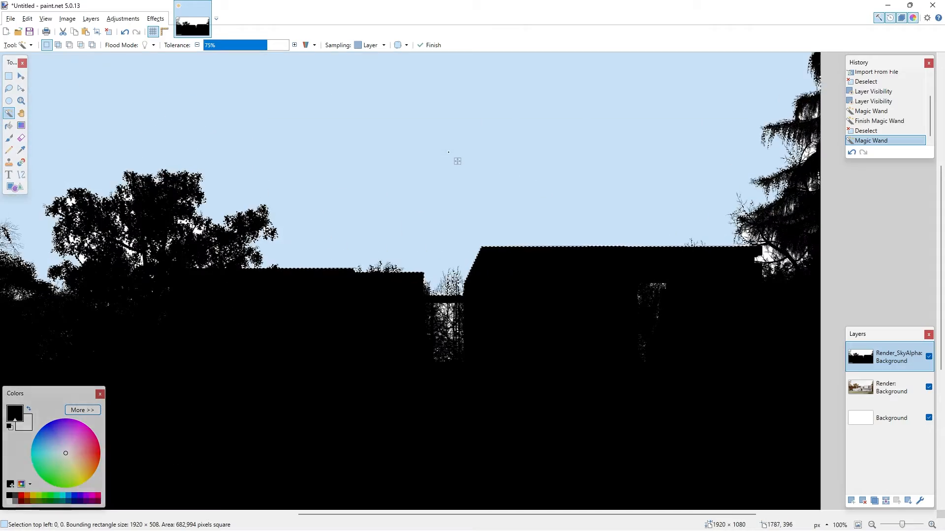
scroll(615, 206, "down", 2)
key("ctrl+d")
Step: Select all white areas of the sky mask globally with the Magic Wand and inspect the gaps between the branches
left_click(606, 205)
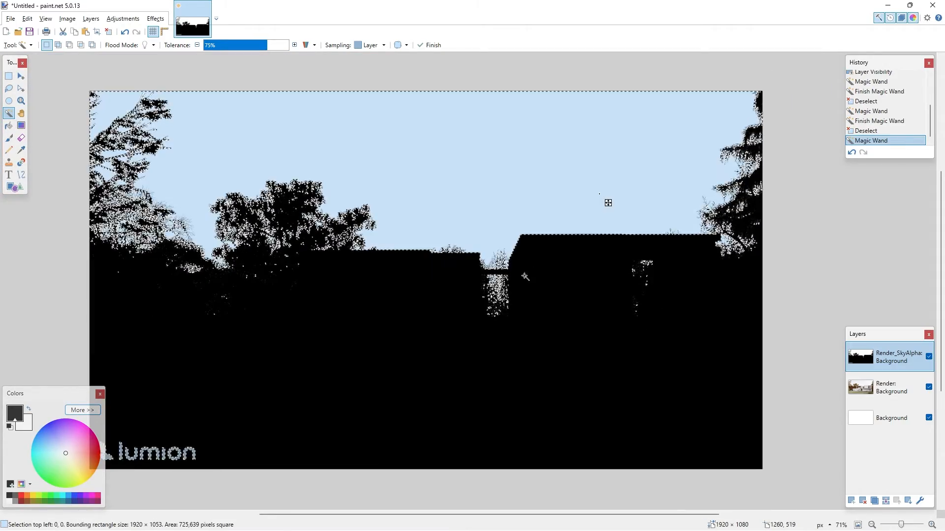
scroll(615, 143, "up", 3)
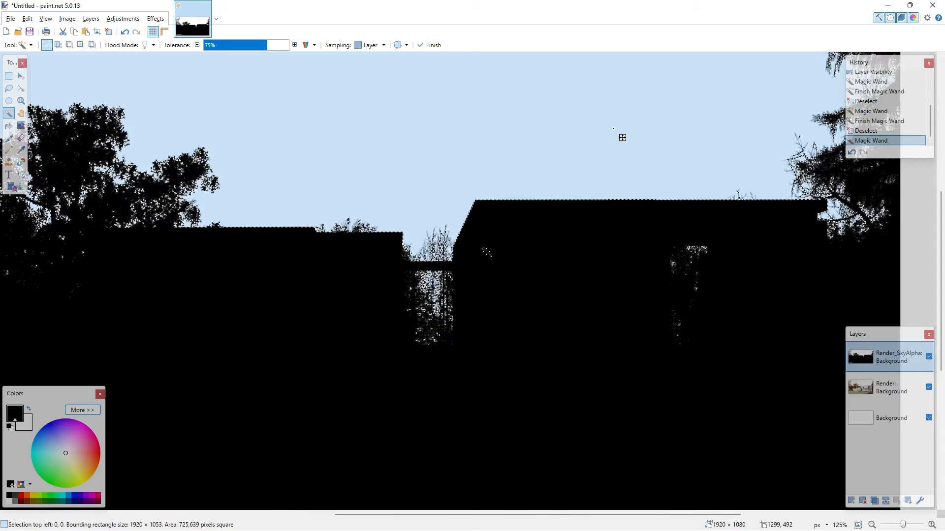
scroll(622, 138, "down", 3)
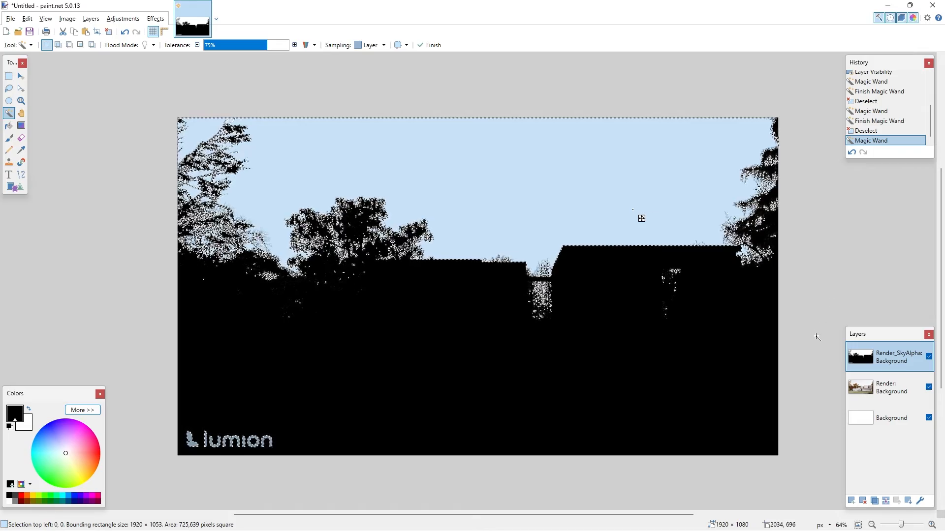
Step: Hide the Render_SkyAlpha layer and erase the selected sky area from the Render layer
left_click(929, 356)
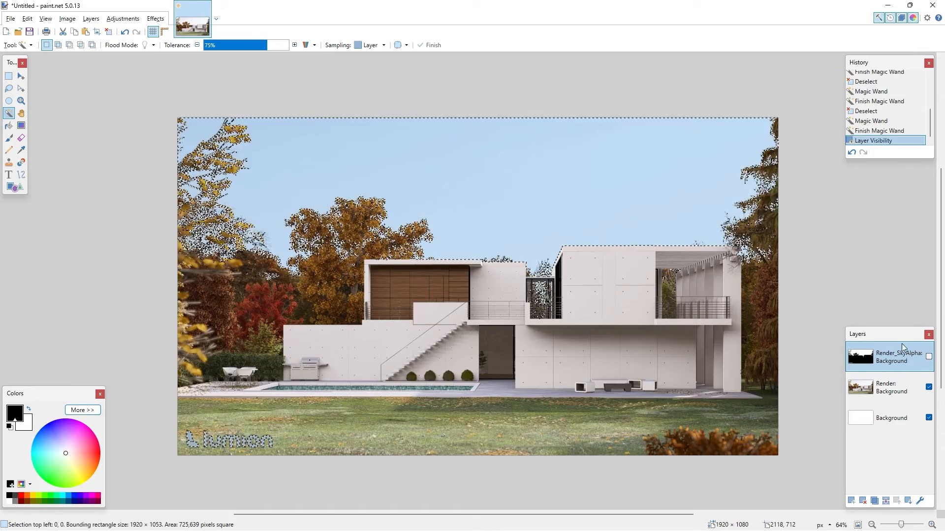
left_click(888, 391)
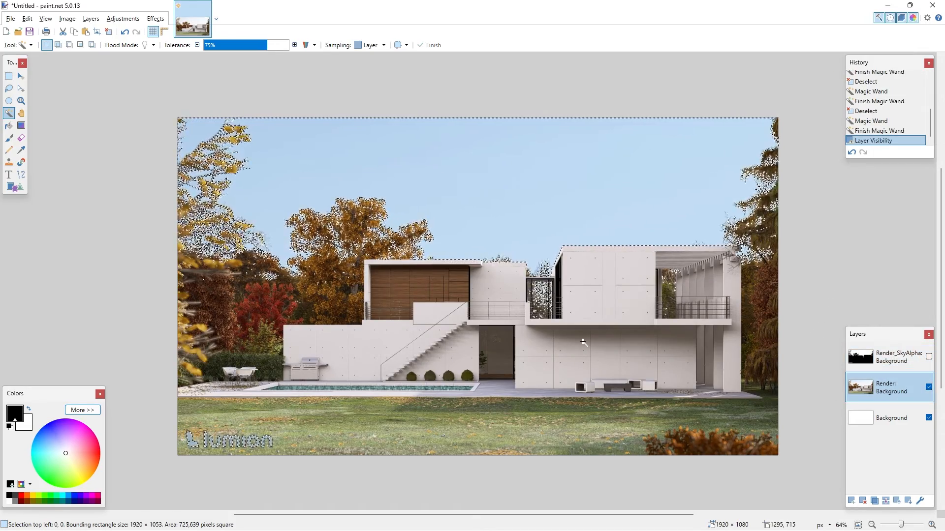
key("Delete")
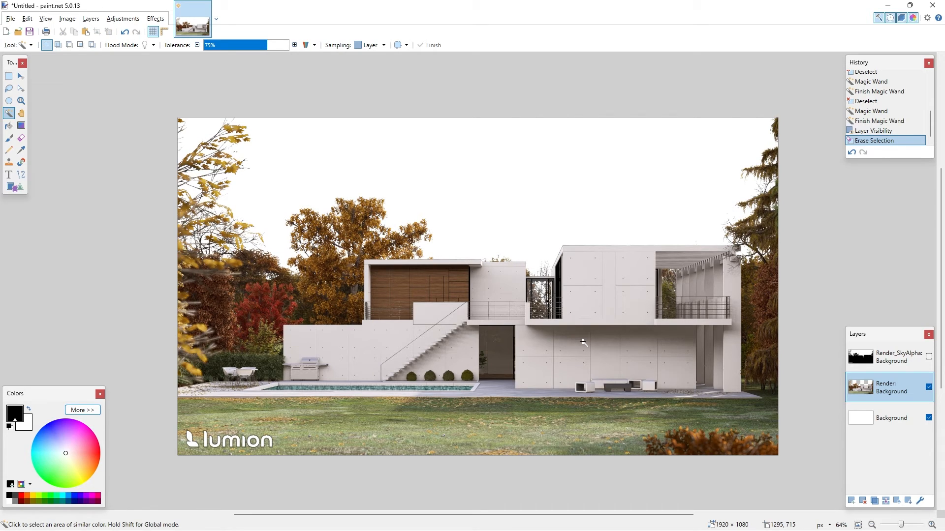
Step: Delete the Render_SkyAlpha layer and check the cut-out sky by briefly hiding the Background layer
left_click(886, 357)
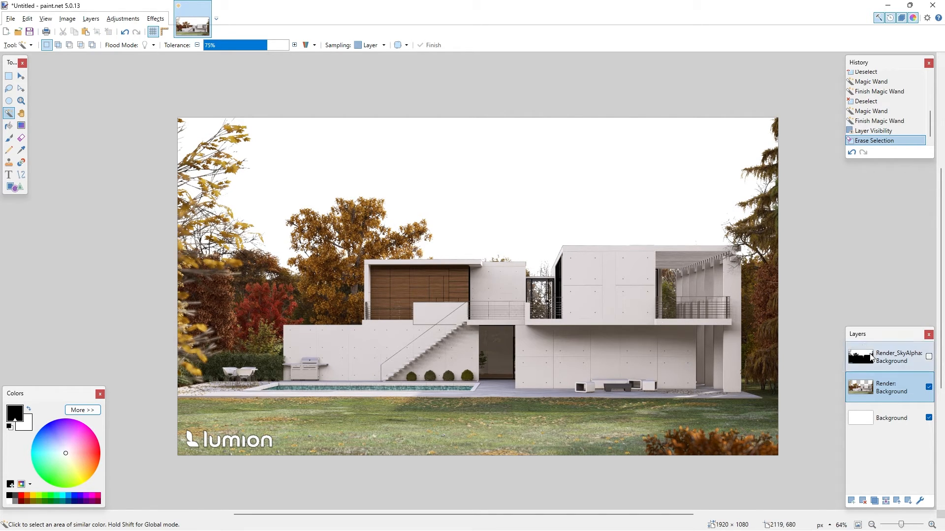
left_click(864, 501)
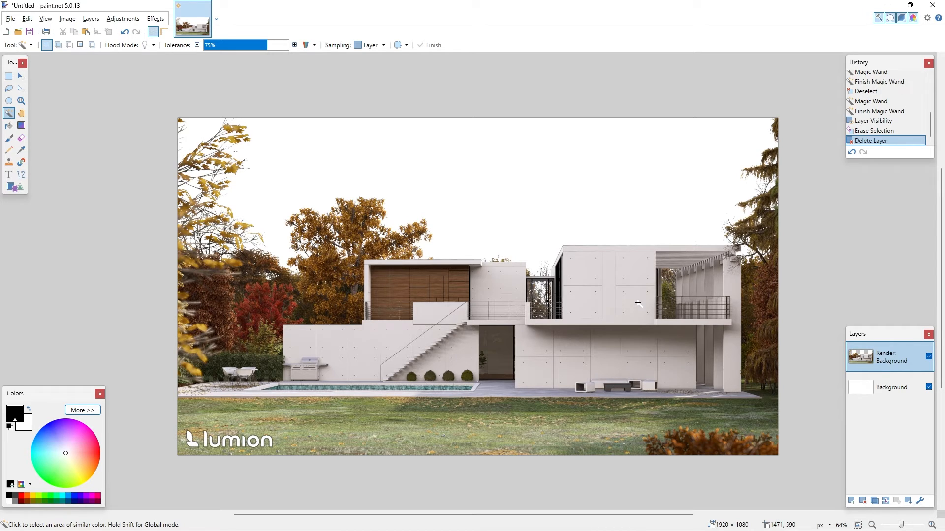
left_click(929, 388)
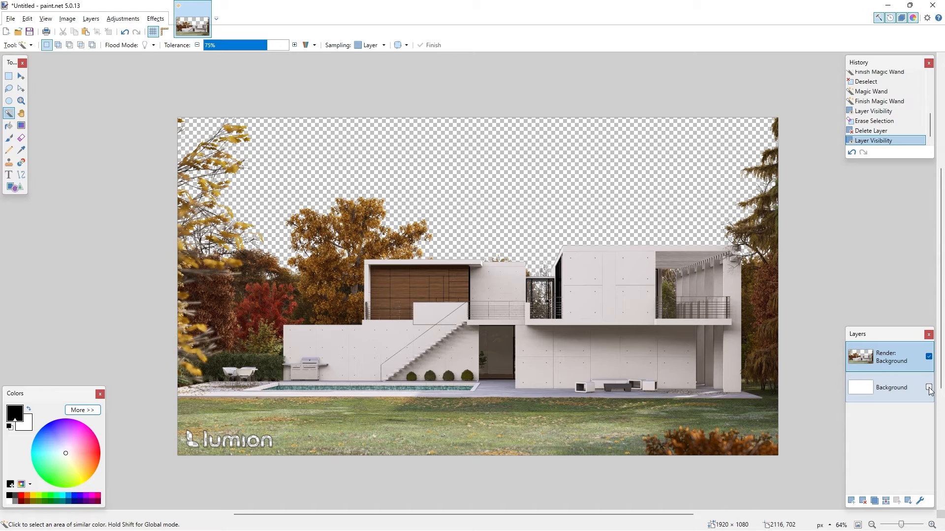
left_click(929, 388)
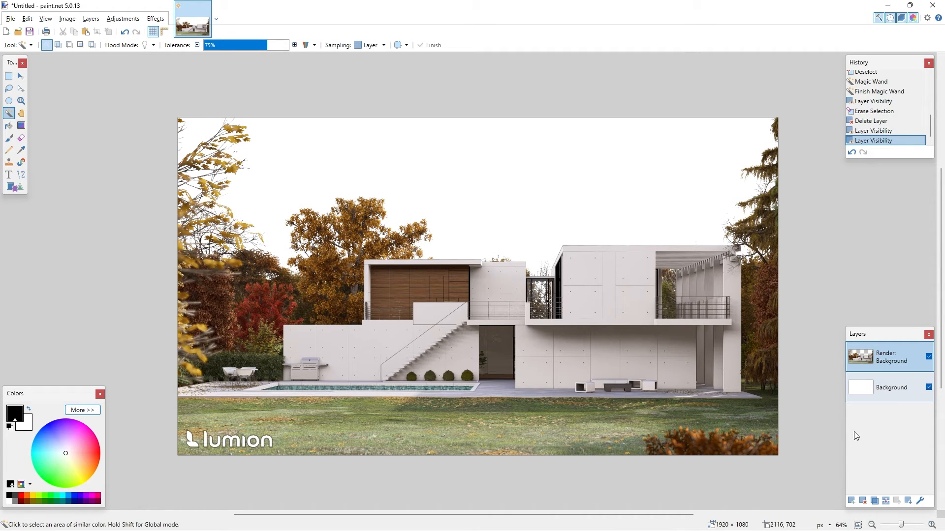
Step: Add a new layer between the Render and Background layers and fill it with bright blue
left_click(851, 501)
left_click_drag(892, 349, 886, 386)
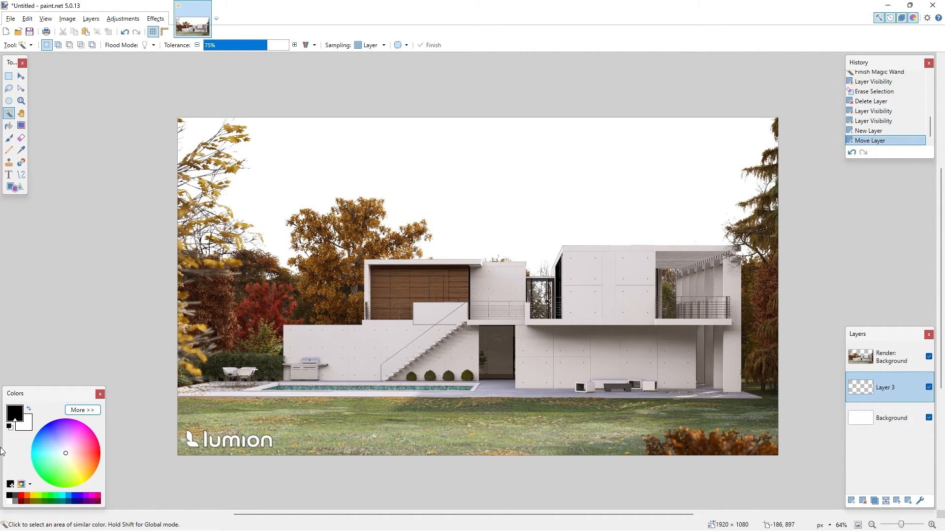
left_click(69, 496)
left_click(9, 126)
left_click(343, 184)
key("s")
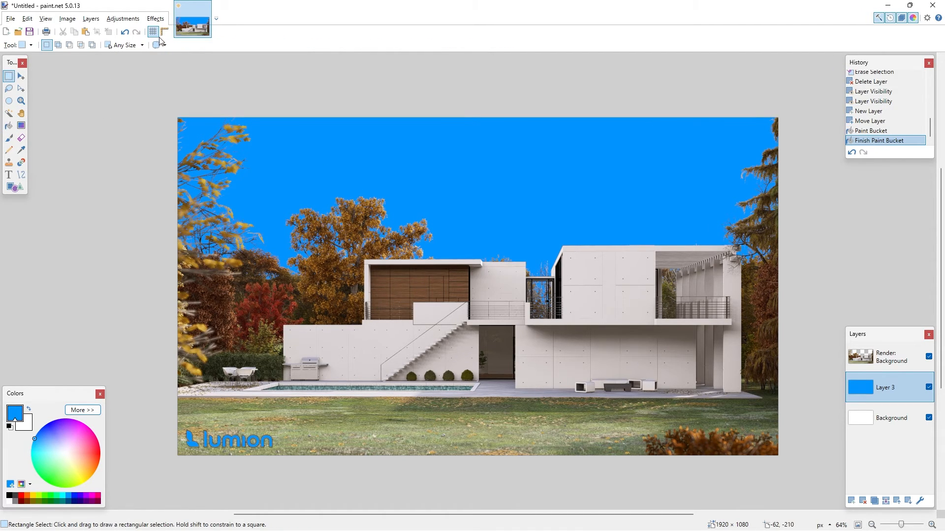
Step: Try the Clouds render effect on the blue layer with a scale of 1000 and discard it
left_click(155, 18)
mouse_move(160, 128)
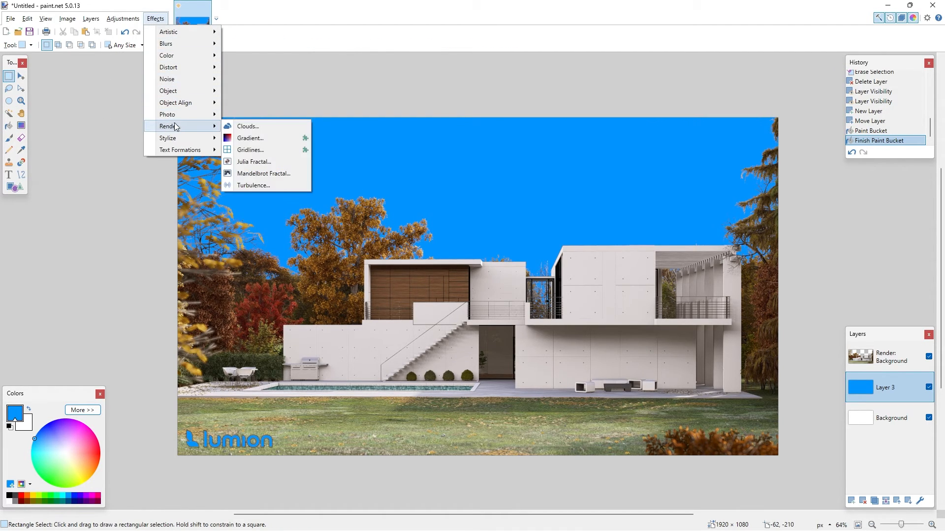
left_click(248, 126)
left_click_drag(476, 216, 474, 331)
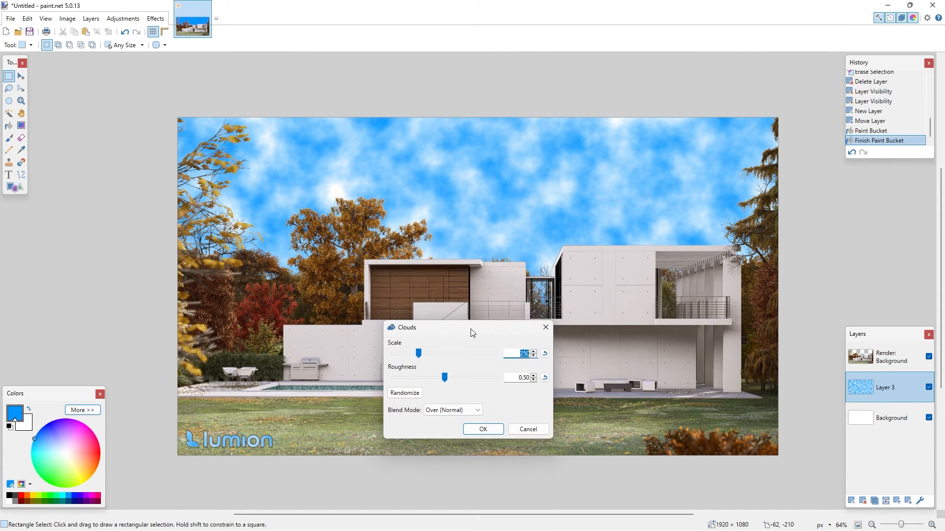
left_click_drag(419, 354, 564, 356)
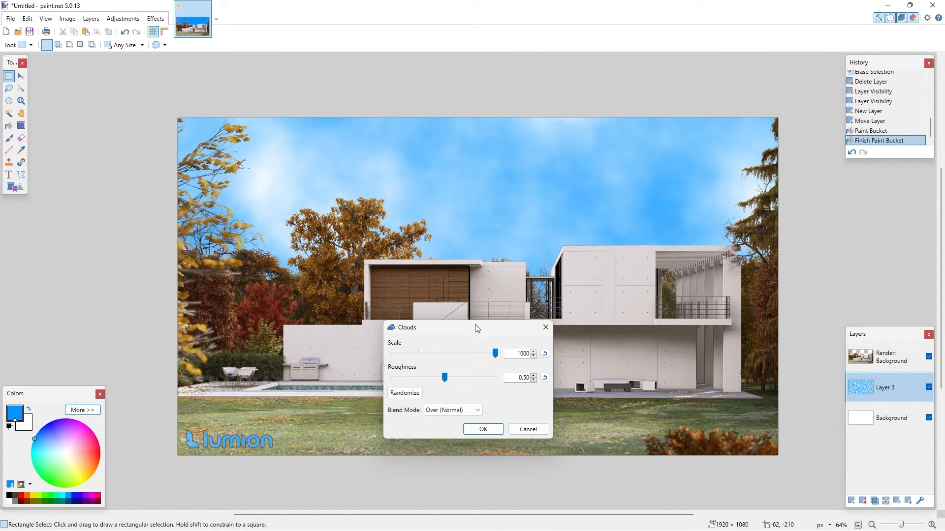
left_click_drag(476, 328, 841, 329)
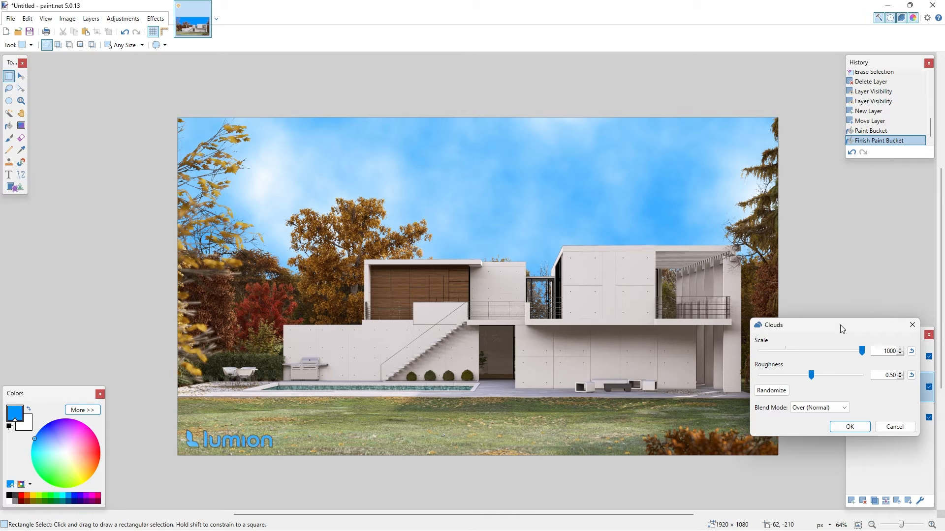
left_click(912, 325)
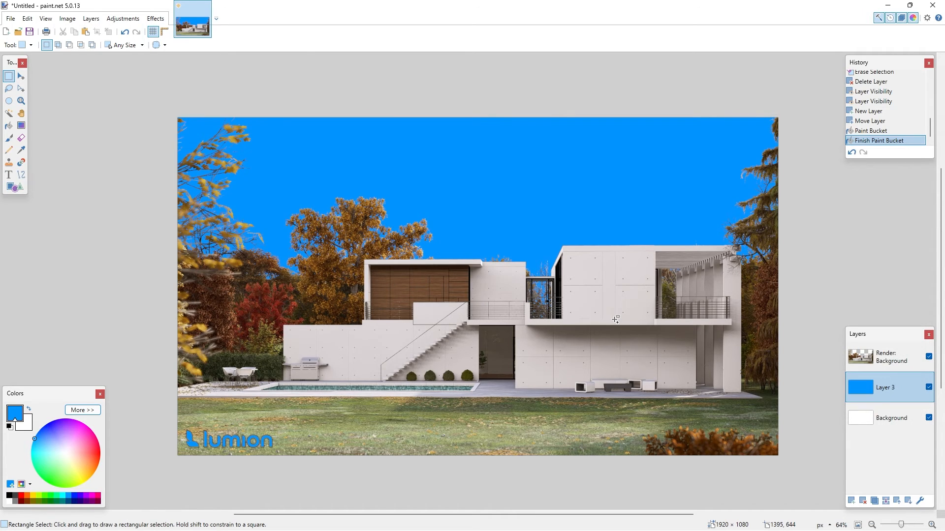
Step: Select the whole canvas and erase the blue fill from Layer 3
key("ctrl+a")
key("Delete")
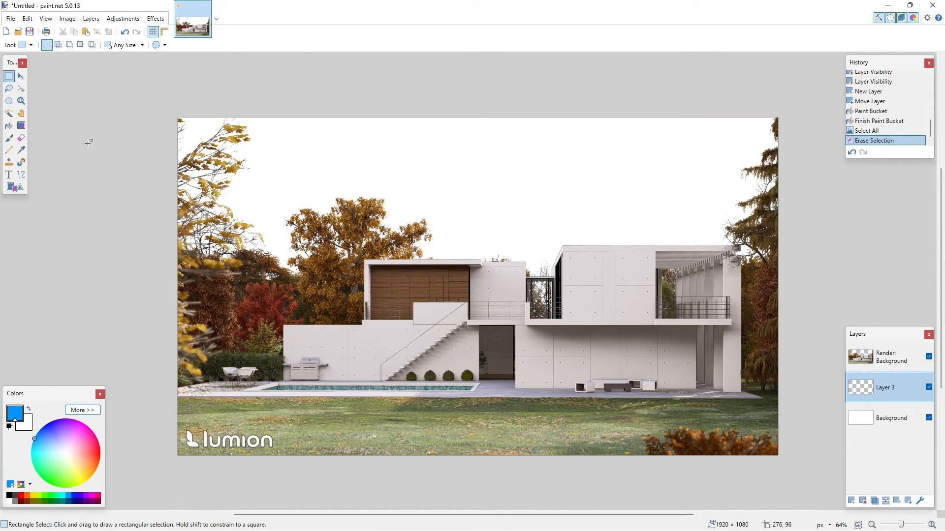
Step: Make an elliptical selection about 1505 × 974 px behind the house and fill it with light orange FFB27F at 100% tolerance
left_click(9, 101)
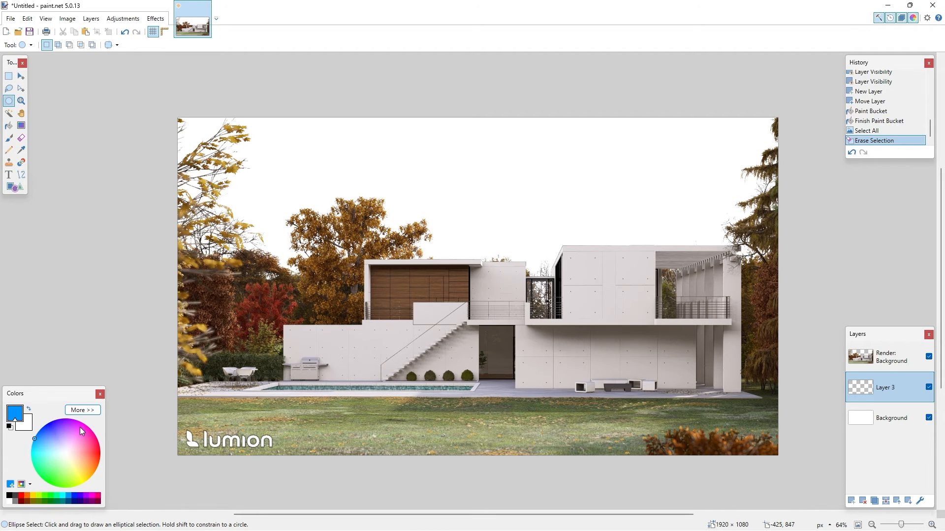
left_click(83, 411)
left_click(27, 490)
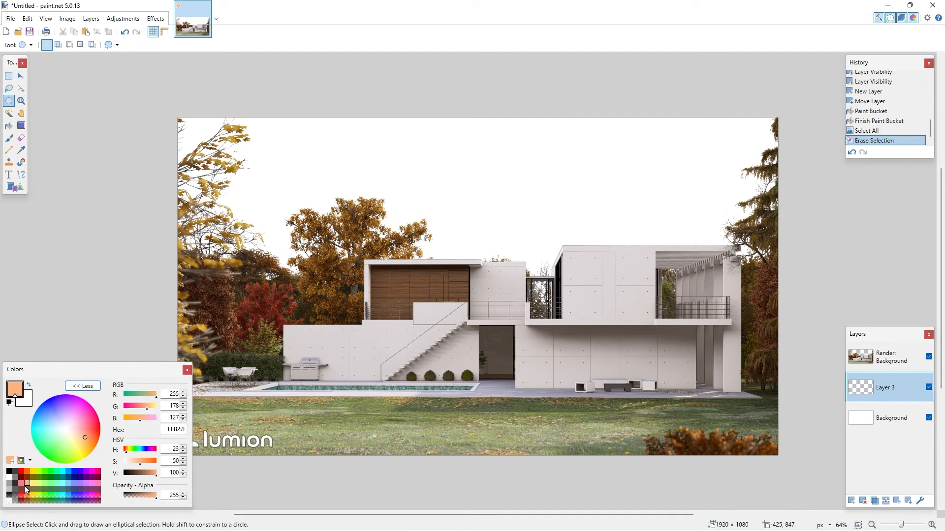
left_click_drag(307, 244, 728, 492)
left_click(9, 125)
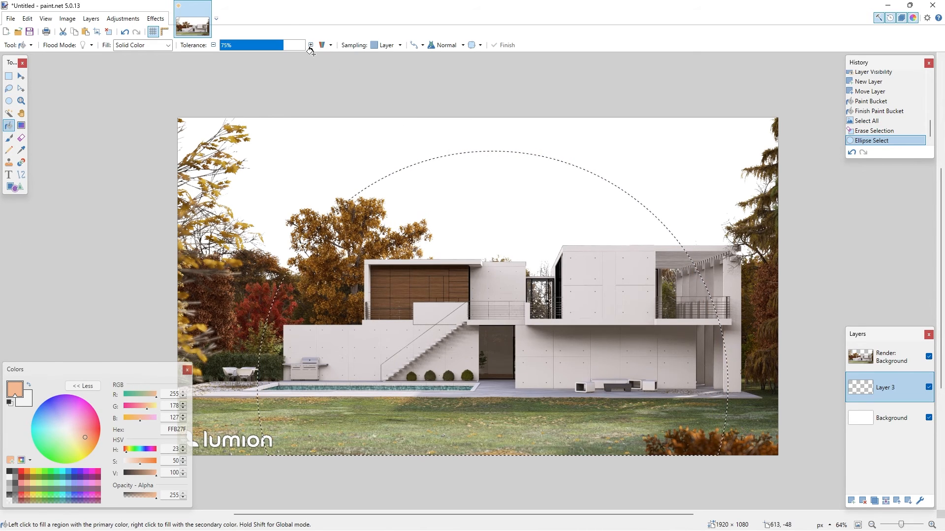
left_click(555, 277)
key("Return")
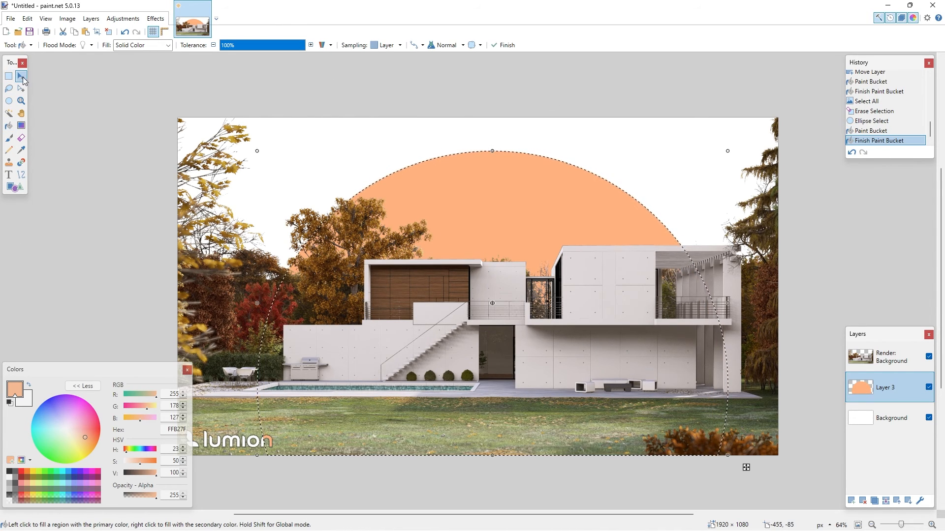
Step: Move the orange shape up and slightly left to about 218, 56 px, collapse the extended color options and deselect
key("m")
left_click_drag(487, 230, 486, 227)
scroll(486, 226, "down", 2)
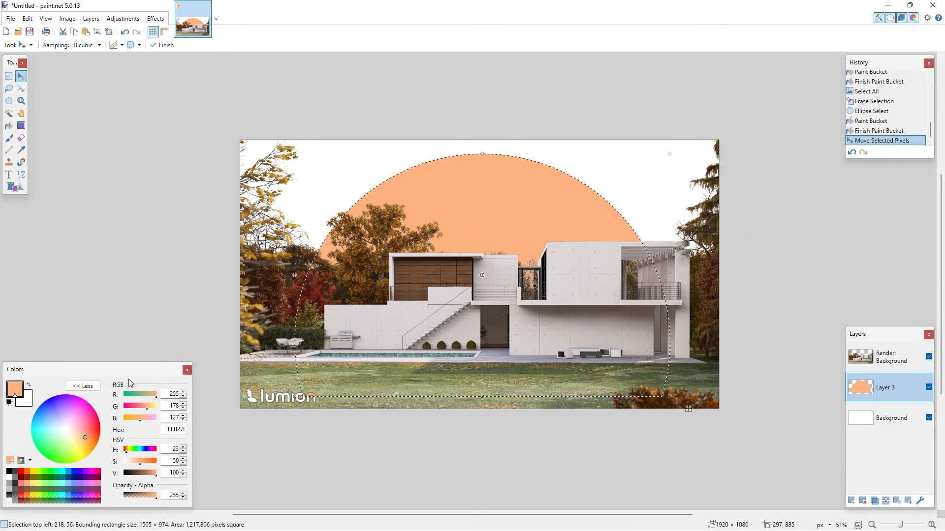
left_click(83, 385)
left_click(8, 76)
left_click(515, 196)
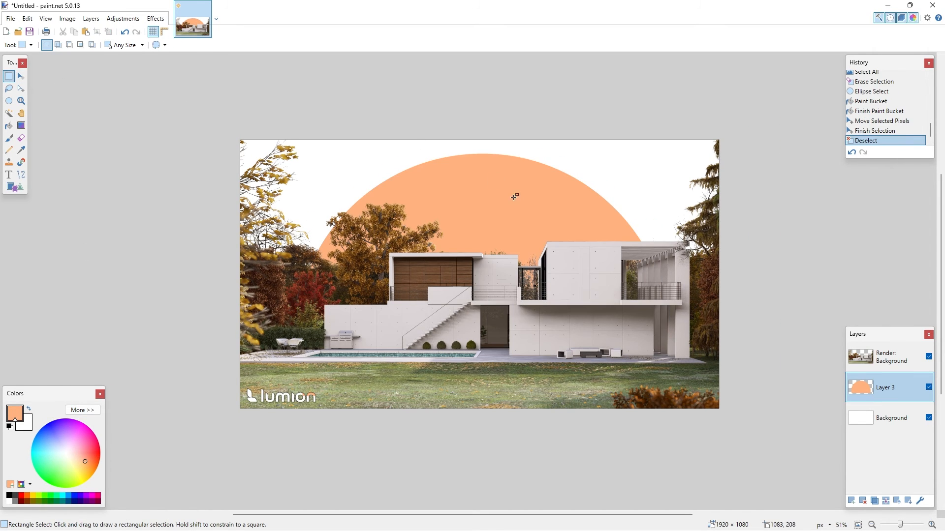
scroll(515, 206, "up", 2)
left_click_drag(515, 206, 528, 201)
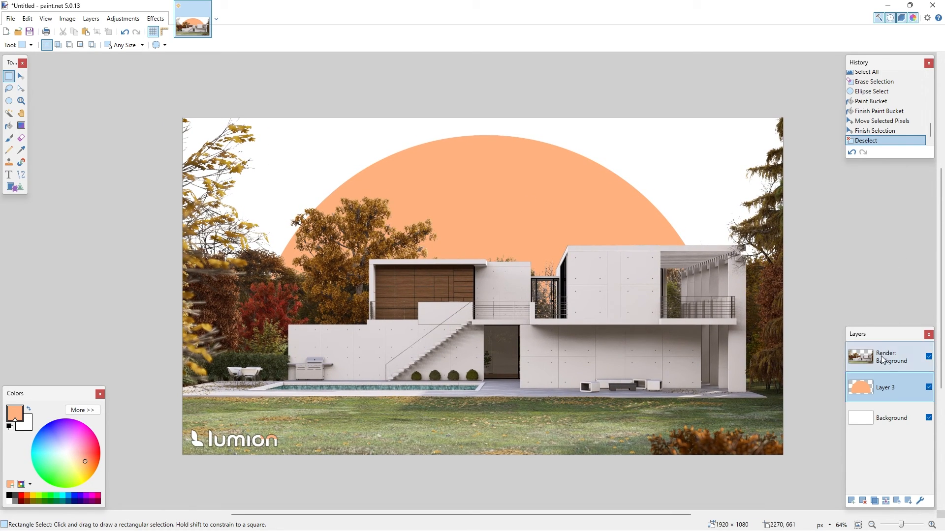
Step: Delete Layer 3 and the white Background layer, keeping only the Render layer
left_click(863, 501)
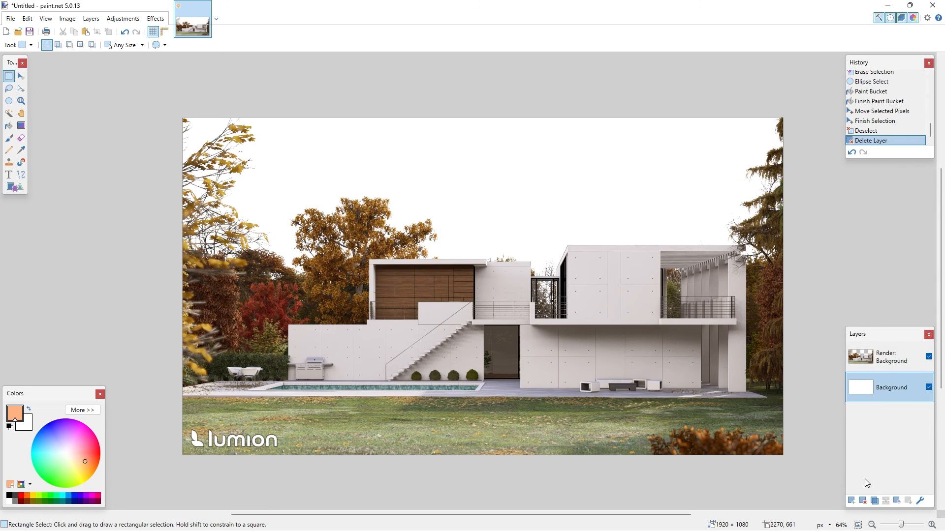
left_click(863, 501)
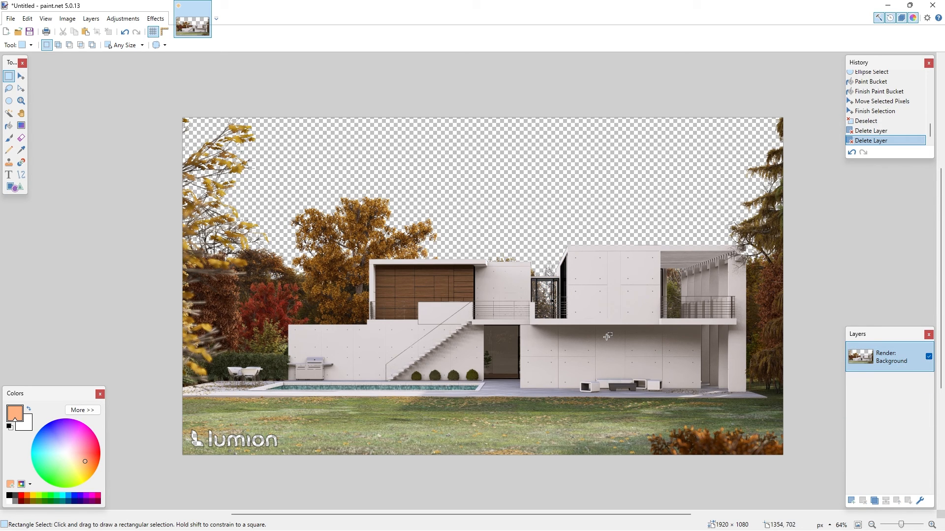